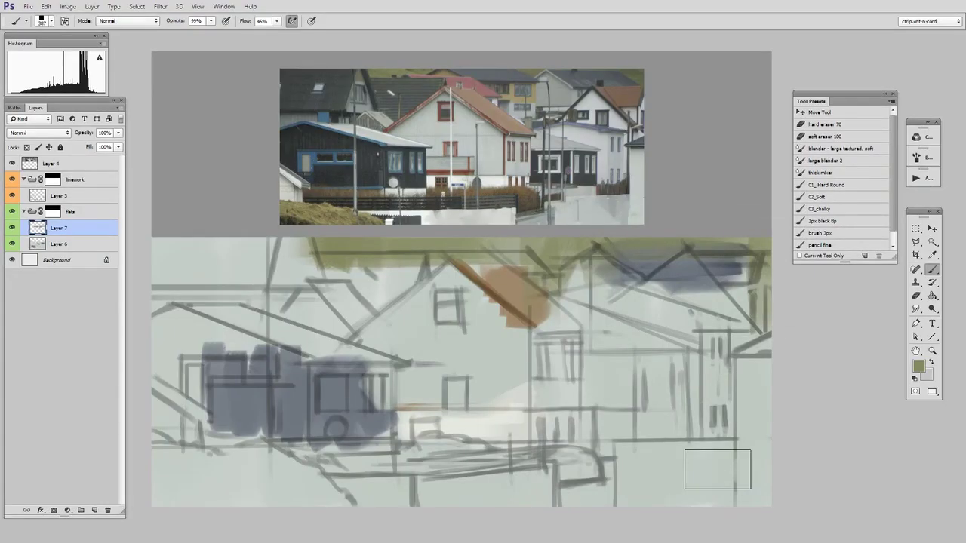
Step: On a new layer, paint olive green and slate blue colour swatches on the grey area beside the reference photo
{"action": "key", "text": "ctrl+shift+alt+n"}
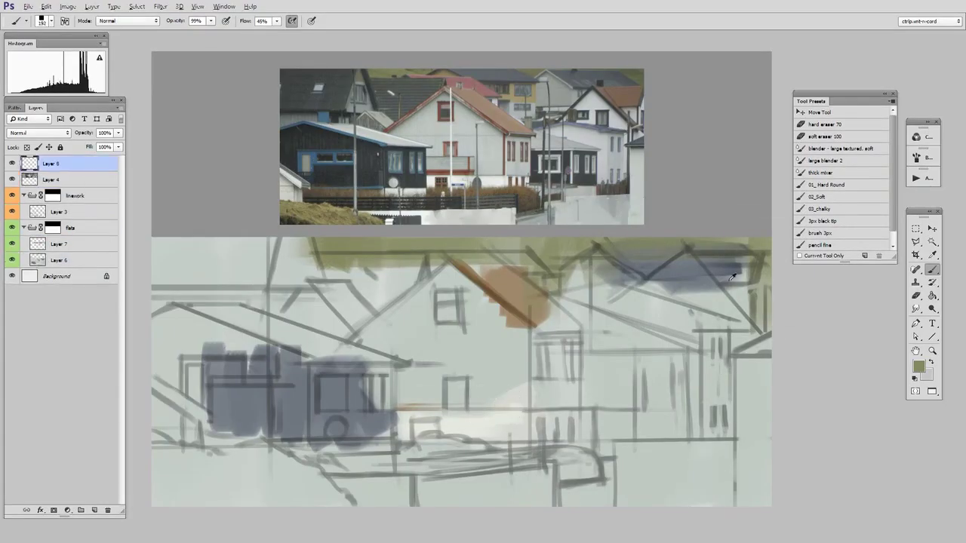
{"action": "left_click", "coordinate": [704, 108]}
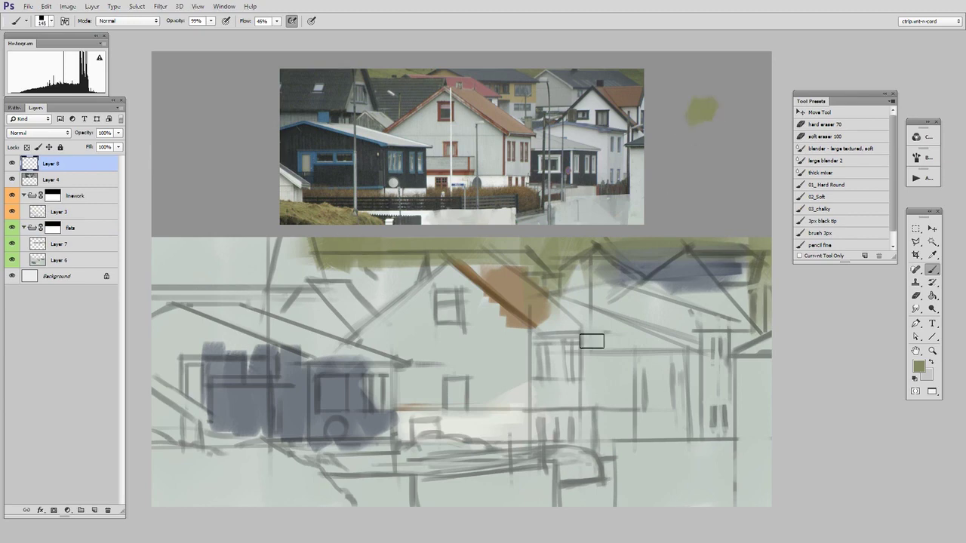
{"action": "left_click", "coordinate": [334, 393], "text": "alt"}
{"action": "mouse_move", "coordinate": [707, 126]}
{"action": "left_mouse_down"}
{"action": "mouse_move", "coordinate": [661, 363]}
{"action": "mouse_move", "coordinate": [721, 139]}
{"action": "left_mouse_up"}
{"action": "key", "text": "n"}
{"action": "left_click", "coordinate": [657, 365]}
{"action": "left_click", "coordinate": [859, 283]}
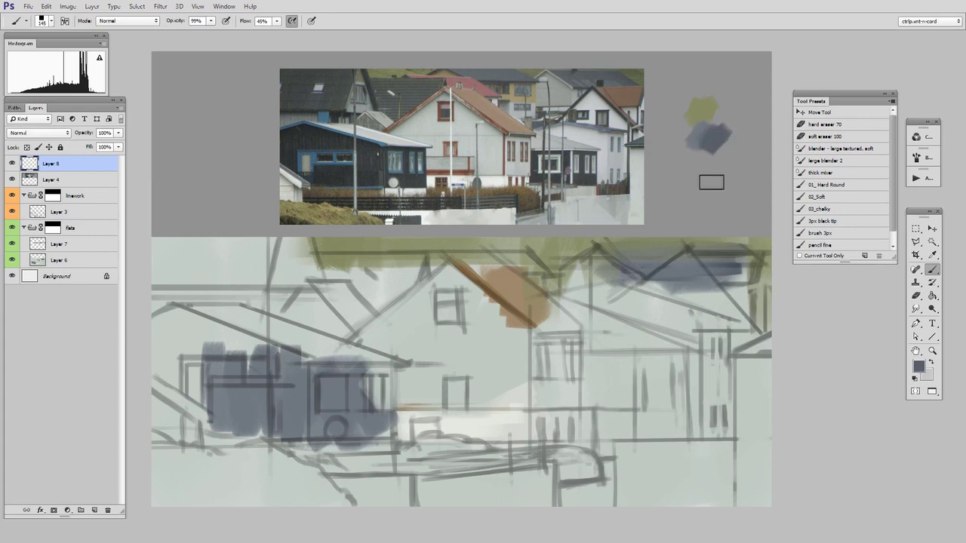
Step: Add a light orange and a brown #915b38 swatch below the blue one, and sample the off-white tones from the sketch
{"action": "left_click", "coordinate": [511, 283], "text": "alt"}
{"action": "left_click", "coordinate": [691, 170]}
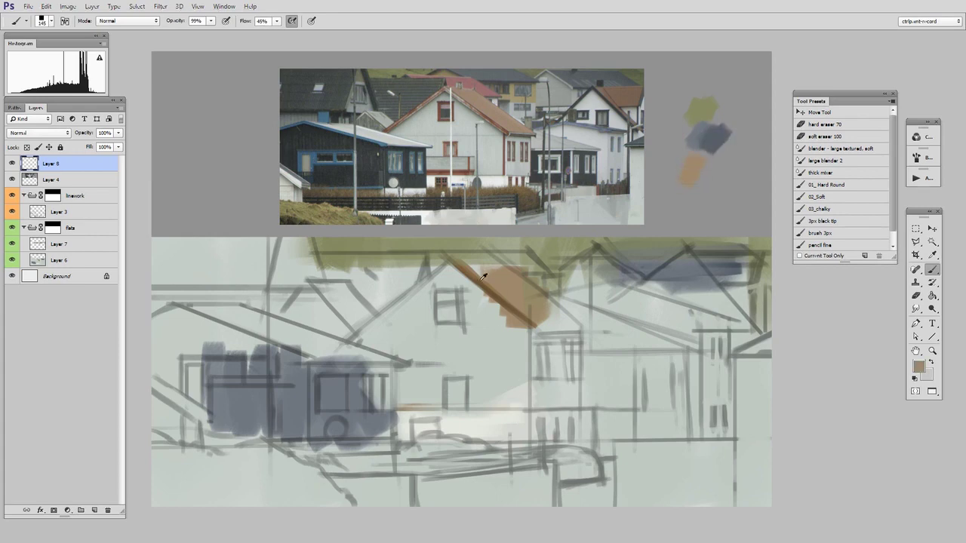
{"action": "key", "text": "F12"}
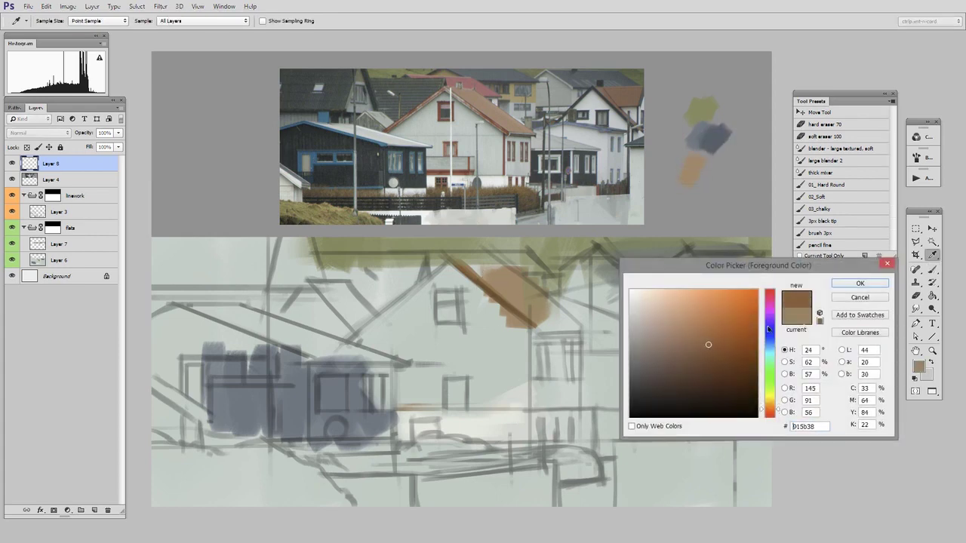
{"action": "left_click", "coordinate": [860, 284]}
{"action": "mouse_move", "coordinate": [715, 166]}
{"action": "left_mouse_down"}
{"action": "mouse_move", "coordinate": [682, 221]}
{"action": "mouse_move", "coordinate": [713, 197]}
{"action": "left_mouse_up"}
{"action": "left_click", "coordinate": [492, 414], "text": "alt"}
{"action": "left_click", "coordinate": [463, 418], "text": "alt"}
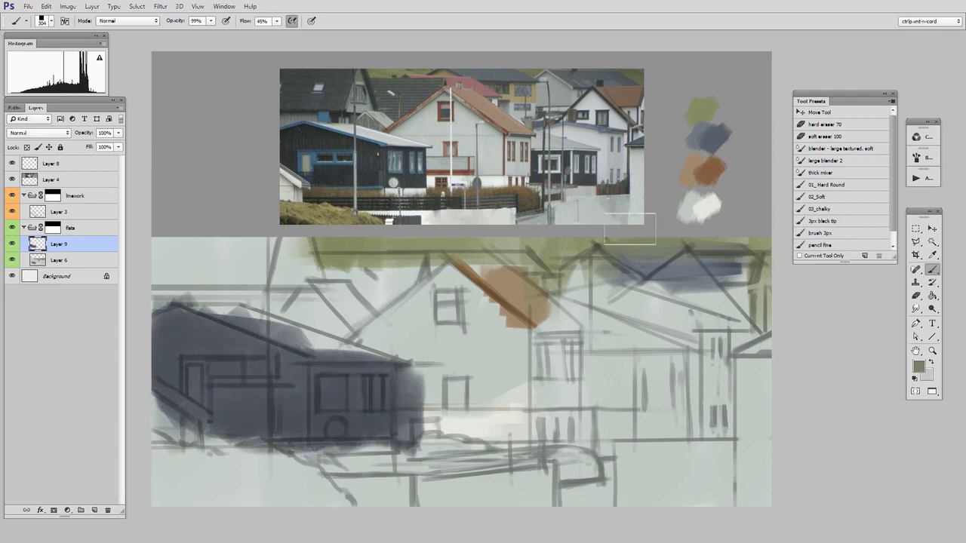
Step: Block in the foreground grass mound with olive green, using a slightly darker, more saturated shade for the second pass
{"action": "left_click_drag", "start_coordinate": [168, 464], "coordinate": [243, 493]}
{"action": "key", "text": "n"}
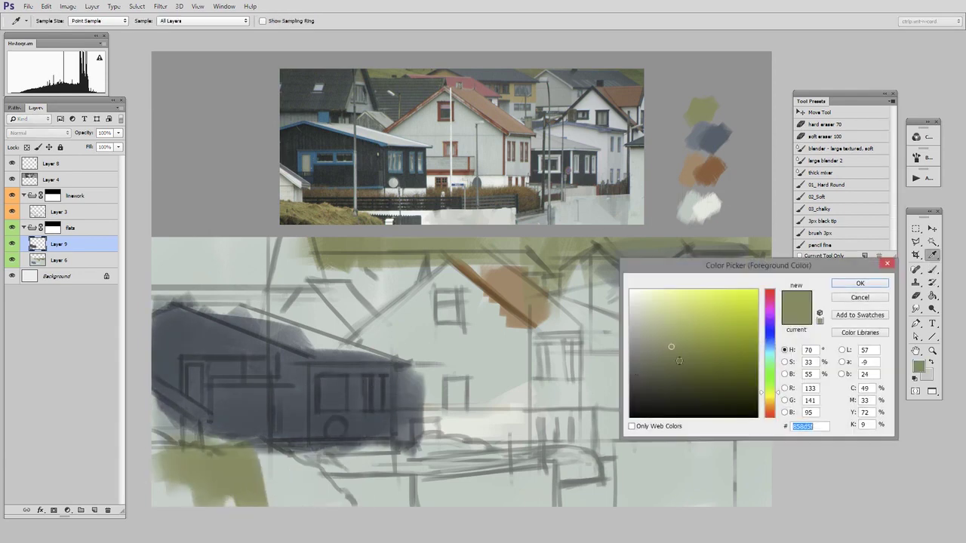
{"action": "left_click_drag", "start_coordinate": [671, 347], "coordinate": [678, 359]}
{"action": "left_click", "coordinate": [859, 283]}
{"action": "key", "text": "b"}
{"action": "mouse_move", "coordinate": [248, 475]}
{"action": "left_mouse_down"}
{"action": "mouse_move", "coordinate": [307, 492]}
{"action": "mouse_move", "coordinate": [168, 461]}
{"action": "mouse_move", "coordinate": [182, 490]}
{"action": "left_mouse_up"}
Step: On a new layer, paint the small shed wall at the lower left and the dark house's roof off-white
{"action": "key", "text": "ctrl+alt+shift+n"}
{"action": "left_click_drag", "start_coordinate": [160, 407], "coordinate": [203, 433]}
{"action": "left_click", "coordinate": [463, 435], "text": "alt"}
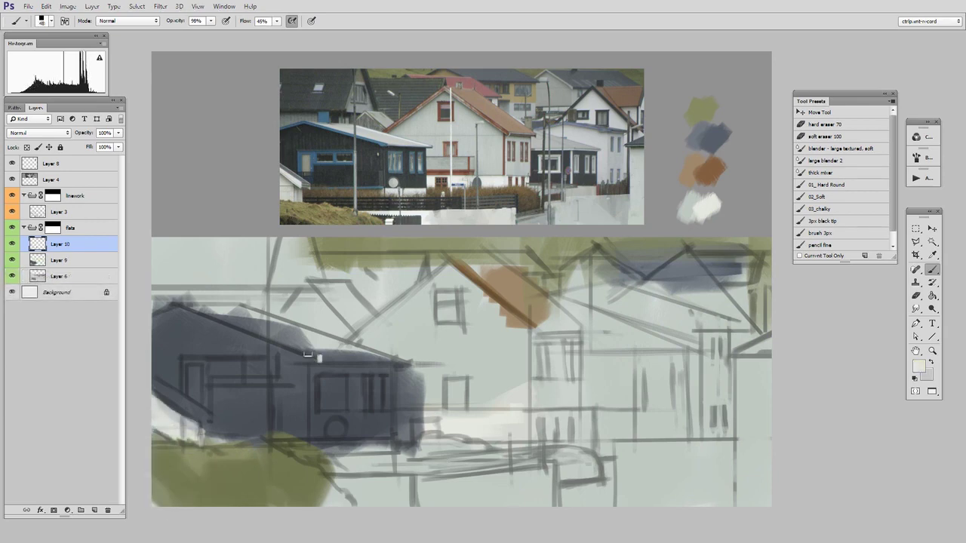
{"action": "left_click", "coordinate": [317, 359], "text": "shift"}
{"action": "mouse_move", "coordinate": [317, 358]}
{"action": "left_mouse_down"}
{"action": "mouse_move", "coordinate": [310, 347]}
{"action": "mouse_move", "coordinate": [325, 355]}
{"action": "mouse_move", "coordinate": [297, 333]}
{"action": "mouse_move", "coordinate": [237, 317]}
{"action": "mouse_move", "coordinate": [357, 357]}
{"action": "left_mouse_up"}
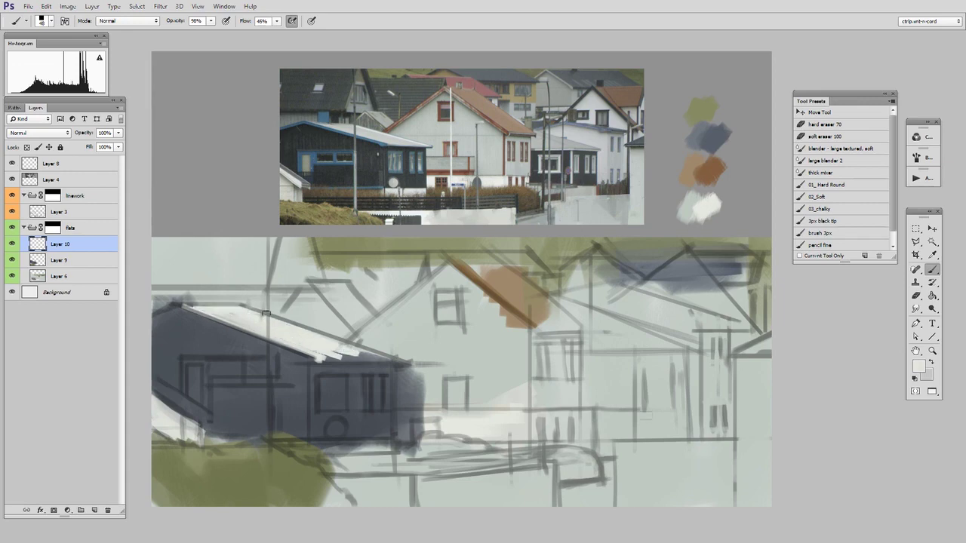
Step: Sample the dark house's slate blue and fill the walls of the low house on the right with a larger brush
{"action": "key", "text": "z"}
{"action": "left_click", "coordinate": [667, 429]}
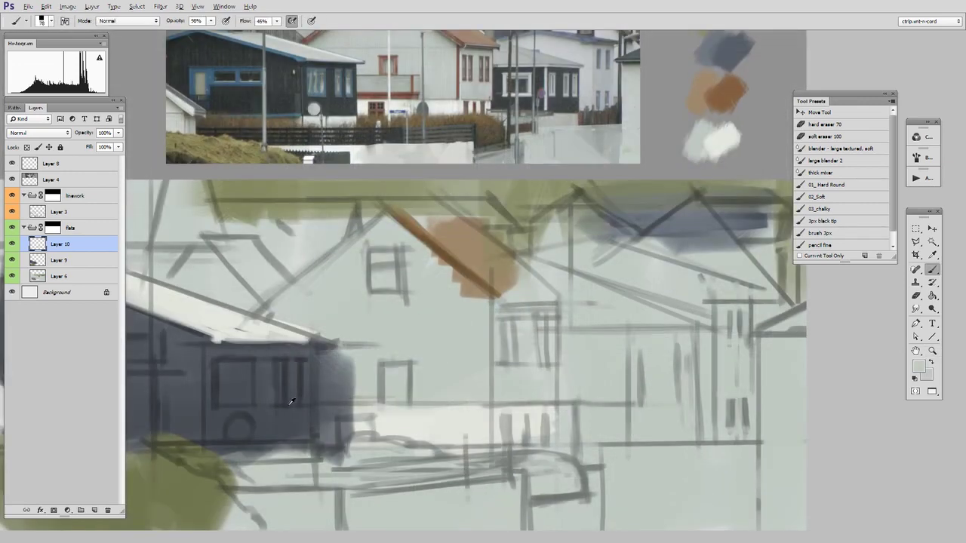
{"action": "left_click", "coordinate": [268, 386], "text": "alt"}
{"action": "mouse_move", "coordinate": [567, 336]}
{"action": "left_mouse_down"}
{"action": "mouse_move", "coordinate": [595, 400]}
{"action": "mouse_move", "coordinate": [615, 405]}
{"action": "left_mouse_up"}
{"action": "key", "text": "]"}
{"action": "key", "text": "]"}
{"action": "key", "text": "]"}
{"action": "key", "text": "]"}
{"action": "key", "text": "]"}
{"action": "mouse_move", "coordinate": [589, 355]}
{"action": "left_mouse_down"}
{"action": "mouse_move", "coordinate": [678, 373]}
{"action": "mouse_move", "coordinate": [679, 420]}
{"action": "left_mouse_up"}
{"action": "mouse_move", "coordinate": [578, 362]}
{"action": "left_mouse_down"}
{"action": "mouse_move", "coordinate": [635, 432]}
{"action": "mouse_move", "coordinate": [653, 405]}
{"action": "mouse_move", "coordinate": [656, 346]}
{"action": "mouse_move", "coordinate": [704, 375]}
{"action": "mouse_move", "coordinate": [703, 453]}
{"action": "left_mouse_up"}
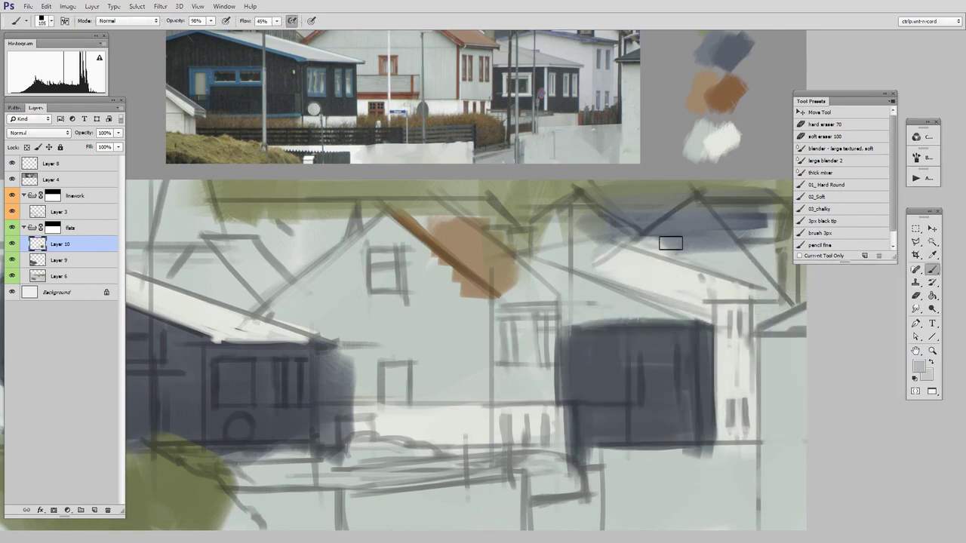
Step: Paint the gable above the right-hand dark house light grey and refine its edges with a lighter sampled tone
{"action": "mouse_move", "coordinate": [643, 246]}
{"action": "left_mouse_down"}
{"action": "mouse_move", "coordinate": [690, 222]}
{"action": "mouse_move", "coordinate": [677, 246]}
{"action": "mouse_move", "coordinate": [747, 282]}
{"action": "mouse_move", "coordinate": [686, 214]}
{"action": "mouse_move", "coordinate": [747, 267]}
{"action": "mouse_move", "coordinate": [713, 230]}
{"action": "mouse_move", "coordinate": [726, 253]}
{"action": "mouse_move", "coordinate": [693, 248]}
{"action": "mouse_move", "coordinate": [678, 228]}
{"action": "mouse_move", "coordinate": [639, 244]}
{"action": "mouse_move", "coordinate": [698, 244]}
{"action": "left_mouse_up"}
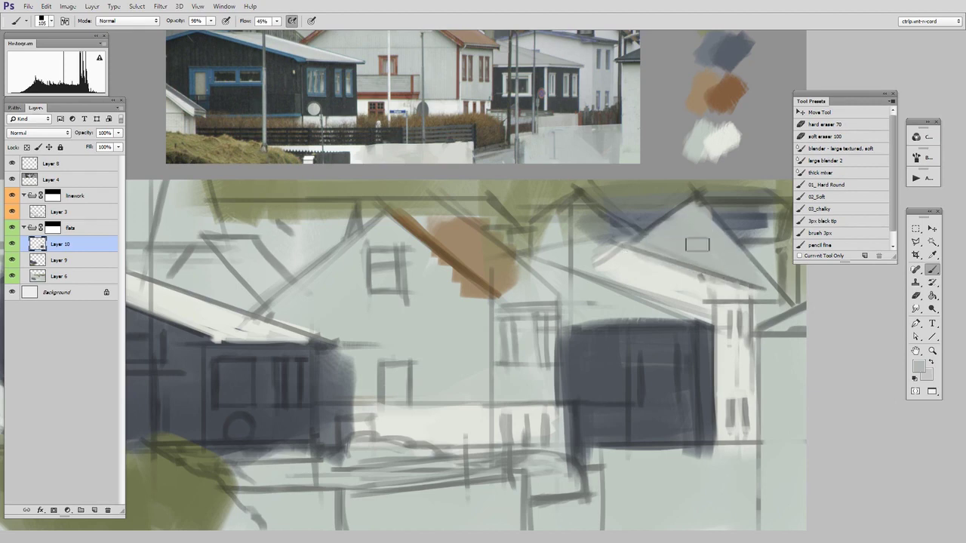
{"action": "left_click", "coordinate": [681, 290], "text": "alt"}
{"action": "mouse_move", "coordinate": [660, 274]}
{"action": "left_mouse_down"}
{"action": "mouse_move", "coordinate": [740, 295]}
{"action": "mouse_move", "coordinate": [739, 287]}
{"action": "left_mouse_up"}
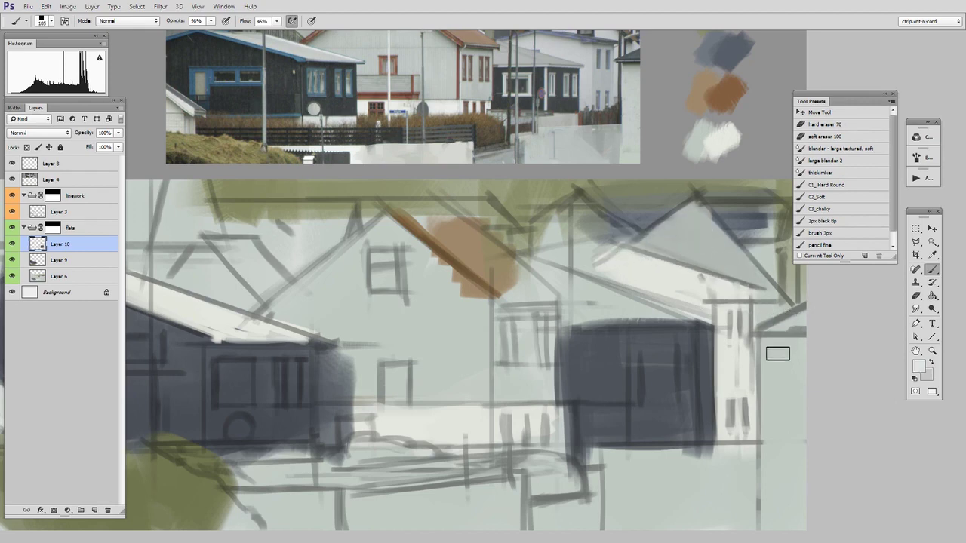
{"action": "left_click_drag", "start_coordinate": [753, 378], "coordinate": [729, 397]}
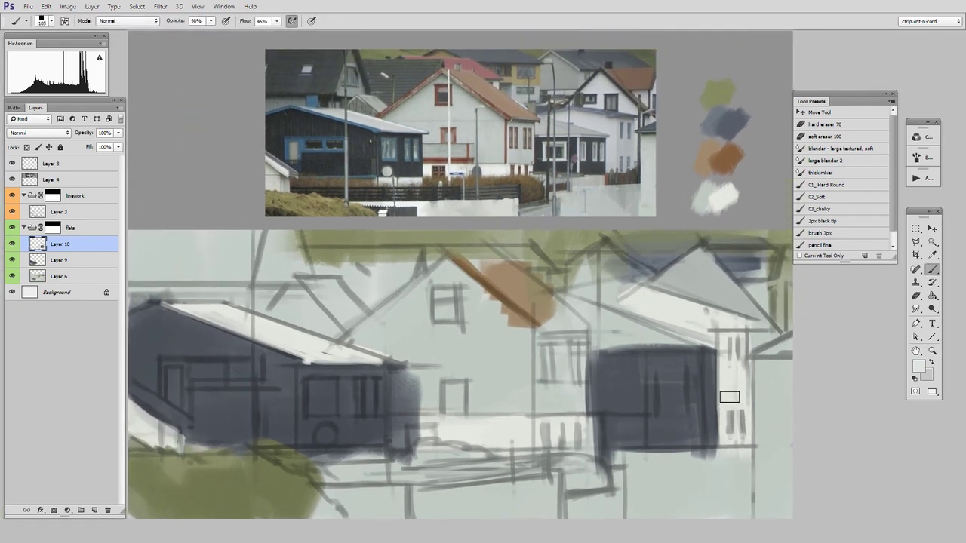
{"action": "key", "text": "ctrl+z"}
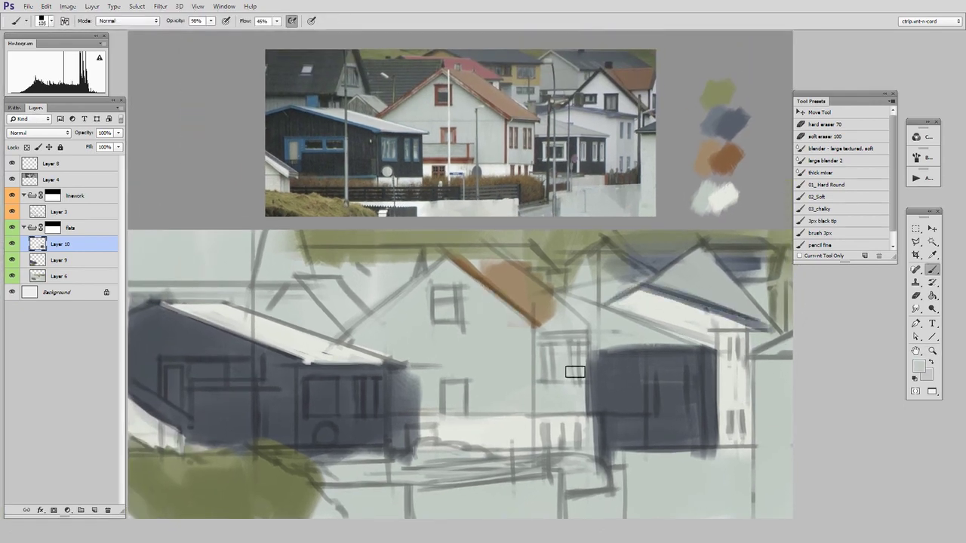
Step: Extend the central house's orange roof, and on a new layer block in the building behind it, trimming its edges
{"action": "left_click", "coordinate": [513, 294], "text": "alt"}
{"action": "mouse_move", "coordinate": [512, 294]}
{"action": "left_mouse_down"}
{"action": "mouse_move", "coordinate": [466, 251]}
{"action": "mouse_move", "coordinate": [547, 321]}
{"action": "mouse_move", "coordinate": [491, 257]}
{"action": "mouse_move", "coordinate": [575, 320]}
{"action": "mouse_move", "coordinate": [503, 264]}
{"action": "mouse_move", "coordinate": [562, 328]}
{"action": "mouse_move", "coordinate": [465, 249]}
{"action": "left_mouse_up"}
{"action": "key", "text": "ctrl+shift+alt+n"}
{"action": "mouse_move", "coordinate": [325, 260]}
{"action": "left_mouse_down"}
{"action": "mouse_move", "coordinate": [423, 264]}
{"action": "mouse_move", "coordinate": [334, 335]}
{"action": "mouse_move", "coordinate": [297, 291]}
{"action": "mouse_move", "coordinate": [279, 310]}
{"action": "mouse_move", "coordinate": [327, 345]}
{"action": "left_mouse_up"}
{"action": "key", "text": "e"}
{"action": "left_click_drag", "start_coordinate": [302, 278], "coordinate": [347, 332]}
Step: On a new layer, paint the central house's roof edges and corner post brown and fill in its orange roof slope
{"action": "key", "text": "b"}
{"action": "key", "text": "ctrl+shift+alt+n"}
{"action": "left_click_drag", "start_coordinate": [446, 259], "coordinate": [538, 332]}
{"action": "left_click_drag", "start_coordinate": [536, 333], "coordinate": [536, 411]}
{"action": "mouse_move", "coordinate": [410, 241]}
{"action": "left_mouse_down"}
{"action": "mouse_move", "coordinate": [487, 242]}
{"action": "mouse_move", "coordinate": [333, 341]}
{"action": "left_mouse_up"}
{"action": "left_click_drag", "start_coordinate": [468, 276], "coordinate": [539, 332]}
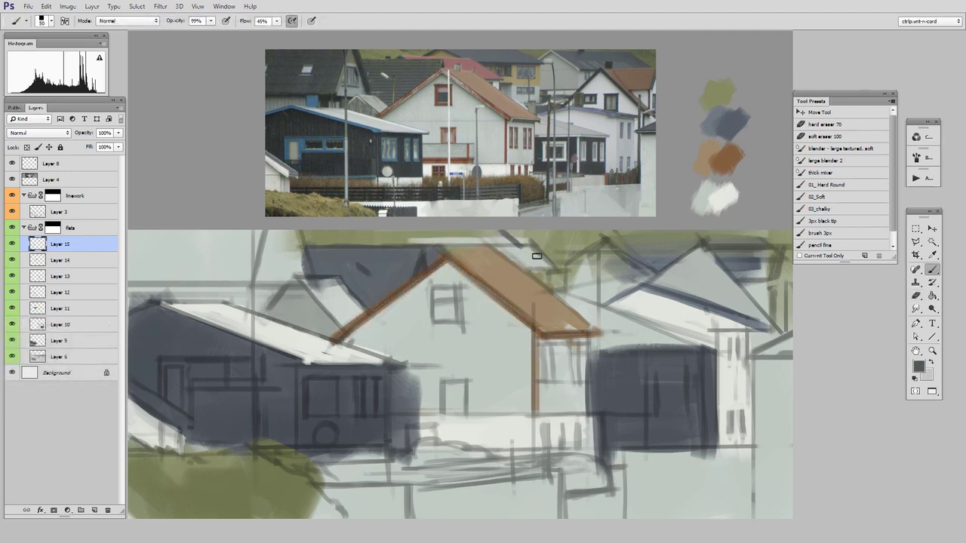
Step: Block in the dark slate roofs behind the central house along the upper edge and erase the overspill
{"action": "mouse_move", "coordinate": [516, 233]}
{"action": "left_mouse_down"}
{"action": "mouse_move", "coordinate": [562, 263]}
{"action": "mouse_move", "coordinate": [552, 264]}
{"action": "left_mouse_up"}
{"action": "key", "text": "e"}
{"action": "key", "text": "b"}
{"action": "key", "text": "b"}
{"action": "mouse_move", "coordinate": [573, 233]}
{"action": "left_mouse_down"}
{"action": "mouse_move", "coordinate": [526, 224]}
{"action": "mouse_move", "coordinate": [596, 248]}
{"action": "mouse_move", "coordinate": [643, 240]}
{"action": "mouse_move", "coordinate": [623, 225]}
{"action": "mouse_move", "coordinate": [638, 241]}
{"action": "mouse_move", "coordinate": [617, 232]}
{"action": "mouse_move", "coordinate": [639, 252]}
{"action": "mouse_move", "coordinate": [654, 252]}
{"action": "left_mouse_up"}
{"action": "key", "text": "e"}
{"action": "key", "text": "b"}
{"action": "key", "text": "e"}
{"action": "left_click_drag", "start_coordinate": [645, 237], "coordinate": [625, 235]}
Step: On a new layer, paint the far right background roof orange-brown and tidy the neighbouring gable's edge with its light grey
{"action": "key", "text": "ctrl+alt+shift+n"}
{"action": "key", "text": "b"}
{"action": "left_click", "coordinate": [703, 162], "text": "alt"}
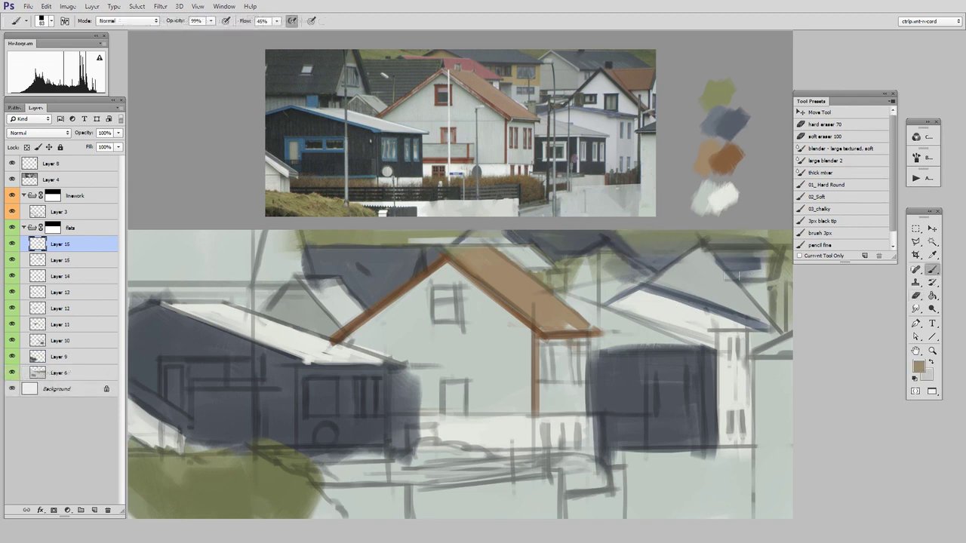
{"action": "mouse_move", "coordinate": [716, 252]}
{"action": "left_mouse_down"}
{"action": "mouse_move", "coordinate": [759, 272]}
{"action": "mouse_move", "coordinate": [755, 253]}
{"action": "mouse_move", "coordinate": [736, 278]}
{"action": "mouse_move", "coordinate": [772, 249]}
{"action": "mouse_move", "coordinate": [764, 274]}
{"action": "mouse_move", "coordinate": [754, 252]}
{"action": "mouse_move", "coordinate": [733, 250]}
{"action": "mouse_move", "coordinate": [772, 251]}
{"action": "mouse_move", "coordinate": [753, 251]}
{"action": "mouse_move", "coordinate": [750, 282]}
{"action": "mouse_move", "coordinate": [726, 249]}
{"action": "mouse_move", "coordinate": [767, 254]}
{"action": "mouse_move", "coordinate": [754, 276]}
{"action": "mouse_move", "coordinate": [769, 255]}
{"action": "left_mouse_up"}
{"action": "left_click", "coordinate": [726, 153], "text": "alt"}
{"action": "left_click", "coordinate": [770, 255], "text": "alt"}
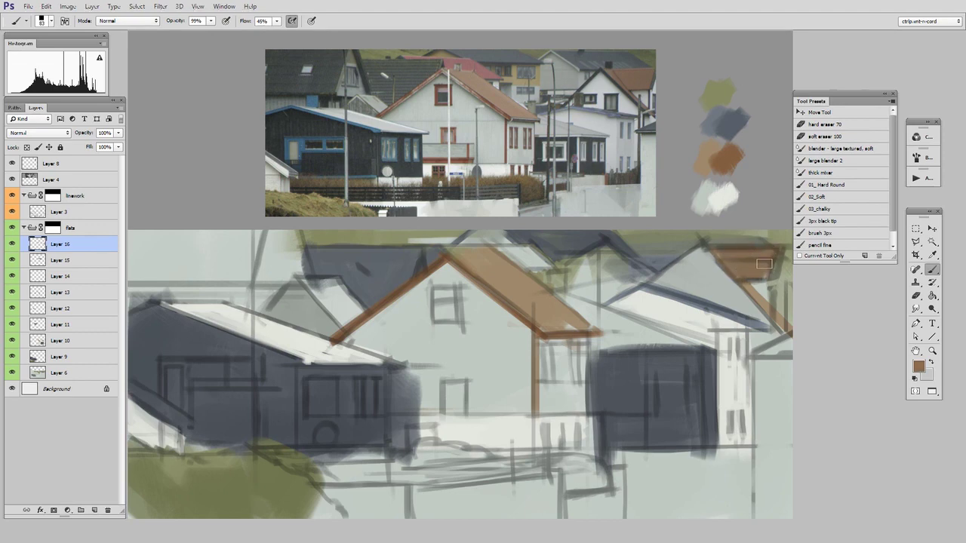
{"action": "left_click_drag", "start_coordinate": [746, 288], "coordinate": [809, 351]}
{"action": "left_click", "coordinate": [734, 297], "text": "alt"}
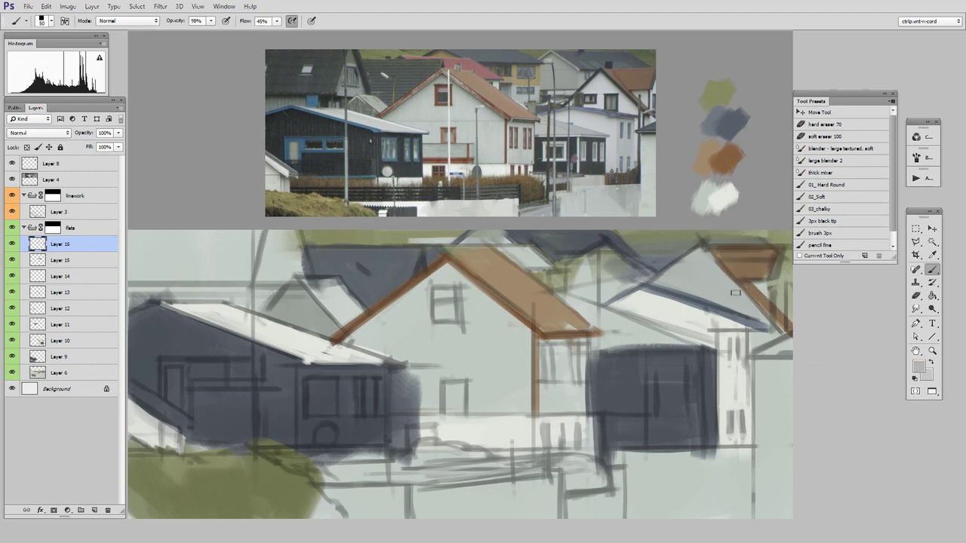
{"action": "left_click_drag", "start_coordinate": [754, 284], "coordinate": [784, 322]}
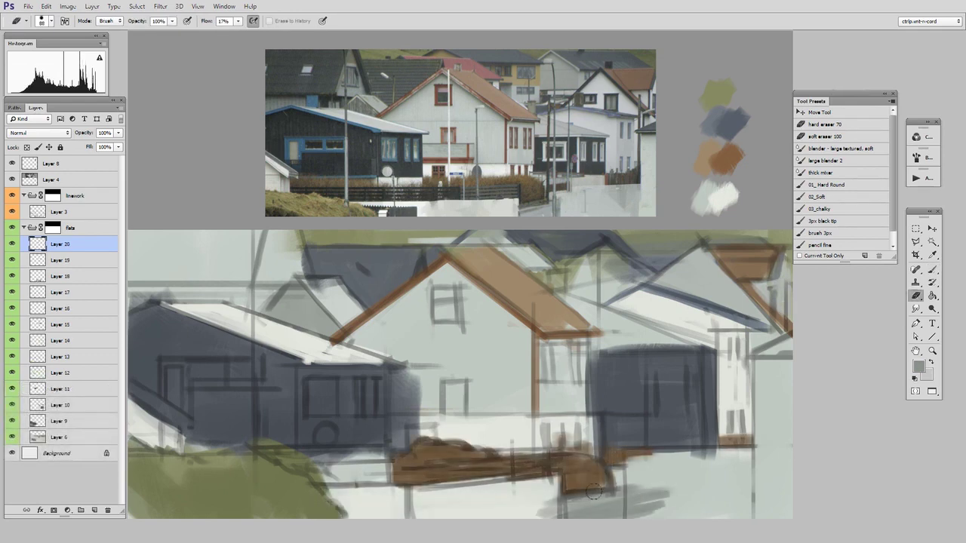
Step: Erase the grey road's overspill below the brown hedge and touch up the road's edge with the brush
{"action": "mouse_move", "coordinate": [546, 510]}
{"action": "left_mouse_down"}
{"action": "mouse_move", "coordinate": [553, 489]}
{"action": "mouse_move", "coordinate": [561, 537]}
{"action": "left_mouse_up"}
{"action": "mouse_move", "coordinate": [639, 461]}
{"action": "left_mouse_down"}
{"action": "mouse_move", "coordinate": [636, 526]}
{"action": "mouse_move", "coordinate": [662, 478]}
{"action": "mouse_move", "coordinate": [675, 534]}
{"action": "left_mouse_up"}
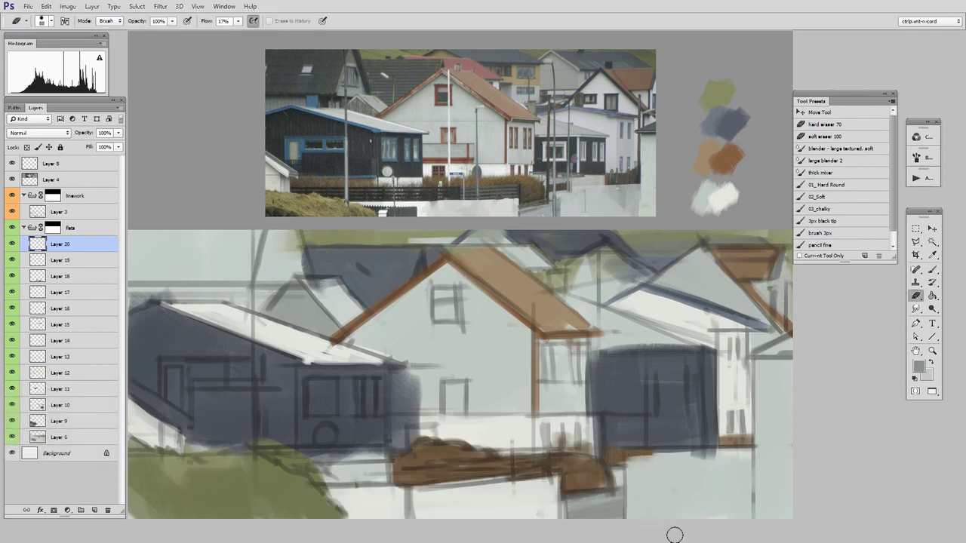
{"action": "key", "text": "b"}
{"action": "mouse_move", "coordinate": [616, 469]}
{"action": "left_mouse_down"}
{"action": "mouse_move", "coordinate": [648, 469]}
{"action": "mouse_move", "coordinate": [632, 449]}
{"action": "mouse_move", "coordinate": [640, 535]}
{"action": "left_mouse_up"}
{"action": "key", "text": "e"}
Step: On a new layer, paint a pale vertical corner post down the right-hand dark house and tone it with sampled grey
{"action": "key", "text": "ctrl+shift+alt+n"}
{"action": "key", "text": "ctrl+shift+alt+n"}
{"action": "key", "text": "b"}
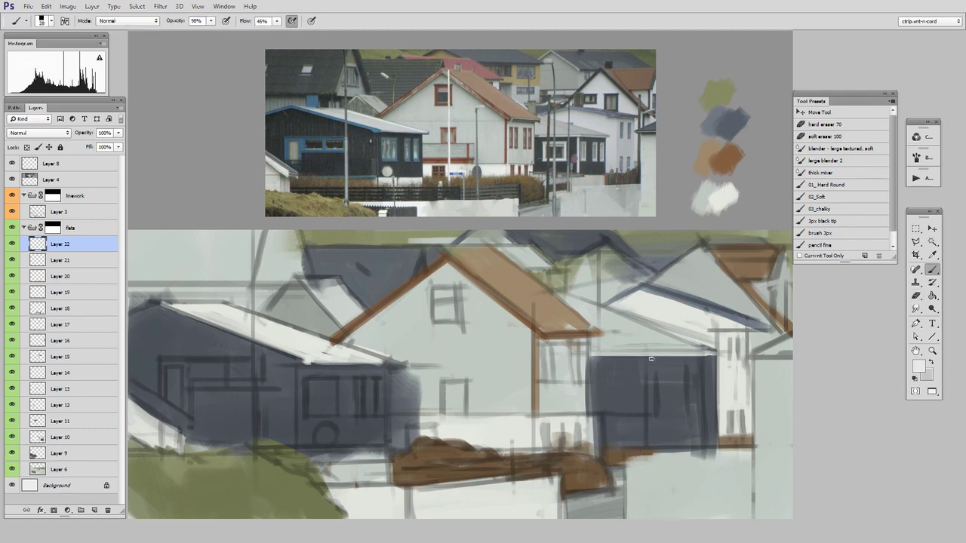
{"action": "mouse_move", "coordinate": [651, 358]}
{"action": "left_mouse_down"}
{"action": "mouse_move", "coordinate": [647, 413]}
{"action": "mouse_move", "coordinate": [648, 357]}
{"action": "mouse_move", "coordinate": [651, 453]}
{"action": "left_mouse_up"}
{"action": "key", "text": "e"}
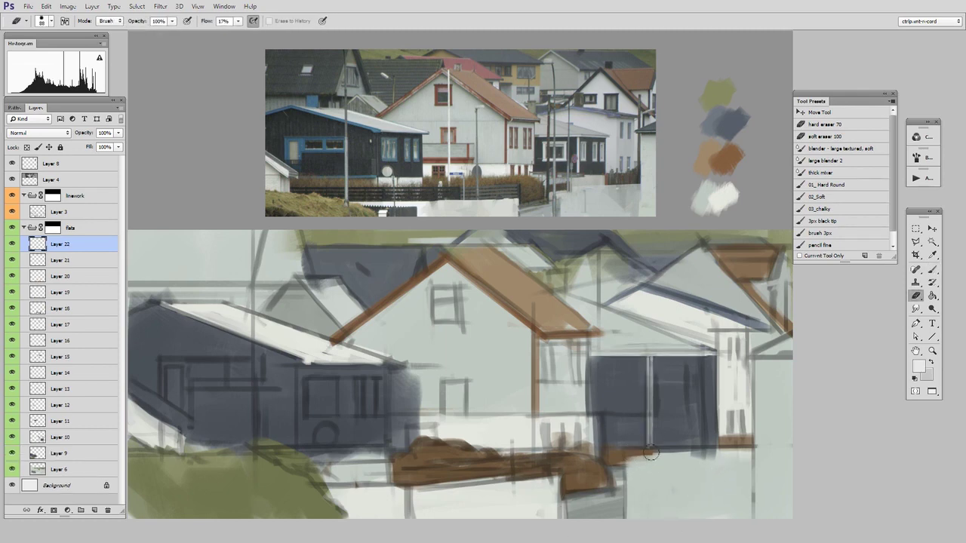
{"action": "key", "text": "b"}
{"action": "left_click", "coordinate": [653, 369], "text": "alt"}
{"action": "left_click_drag", "start_coordinate": [651, 358], "coordinate": [649, 445]}
Step: On a new layer, paint grey vertical window strips on the right part of the right-hand dark house
{"action": "key", "text": "ctrl+shift+alt+n"}
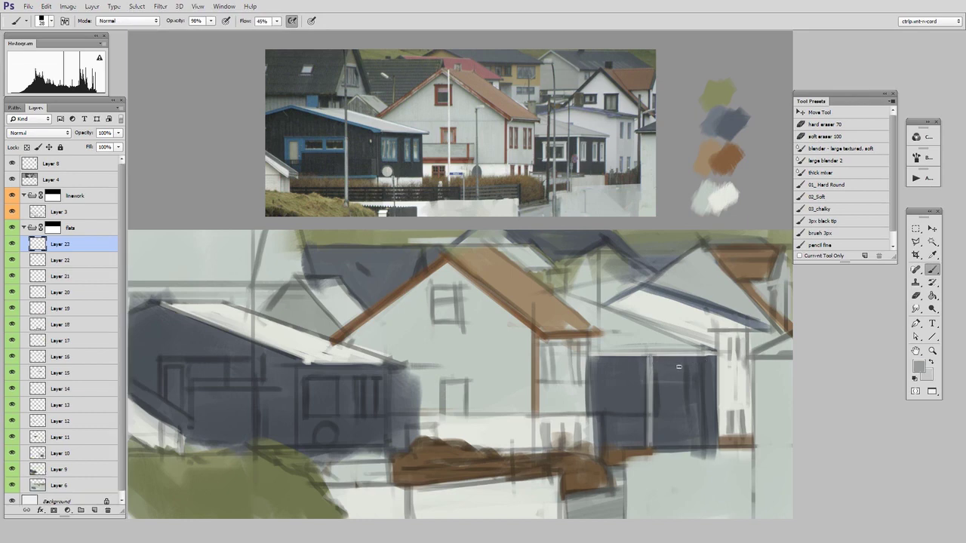
{"action": "mouse_move", "coordinate": [660, 368]}
{"action": "left_mouse_down"}
{"action": "mouse_move", "coordinate": [660, 415]}
{"action": "mouse_move", "coordinate": [683, 412]}
{"action": "left_mouse_up"}
{"action": "left_click_drag", "start_coordinate": [704, 368], "coordinate": [702, 412]}
{"action": "key", "text": "e"}
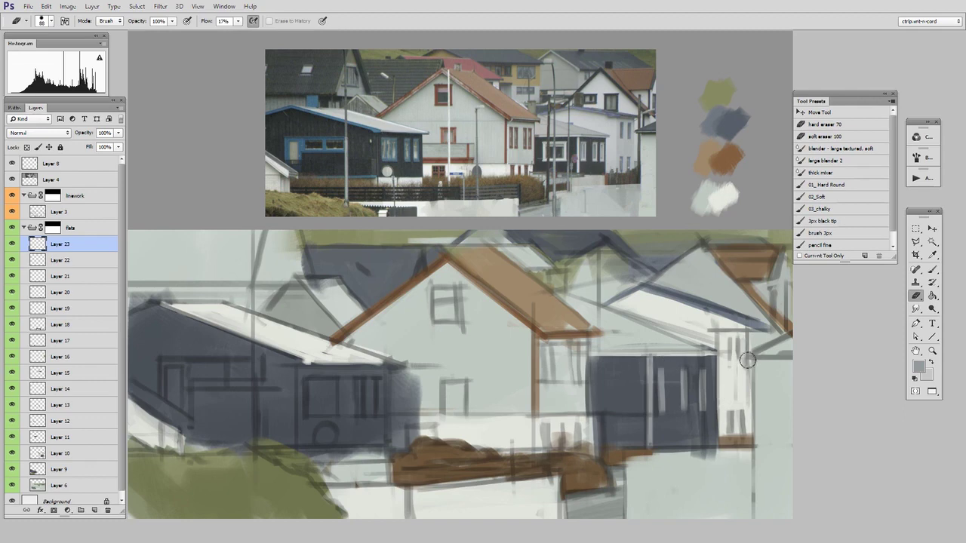
{"action": "key", "text": "b"}
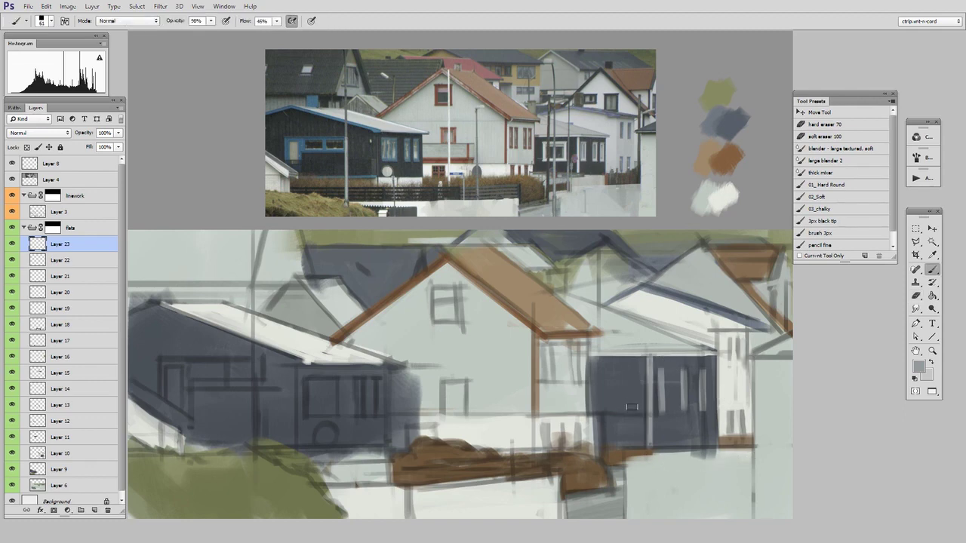
Step: Paint a square grey window frame on the left part of the right-hand dark house and clean up its inner pane
{"action": "mouse_move", "coordinate": [633, 408]}
{"action": "left_mouse_down"}
{"action": "mouse_move", "coordinate": [608, 384]}
{"action": "mouse_move", "coordinate": [597, 407]}
{"action": "mouse_move", "coordinate": [598, 367]}
{"action": "mouse_move", "coordinate": [630, 370]}
{"action": "left_mouse_up"}
{"action": "left_click_drag", "start_coordinate": [629, 370], "coordinate": [629, 412]}
{"action": "key", "text": "e"}
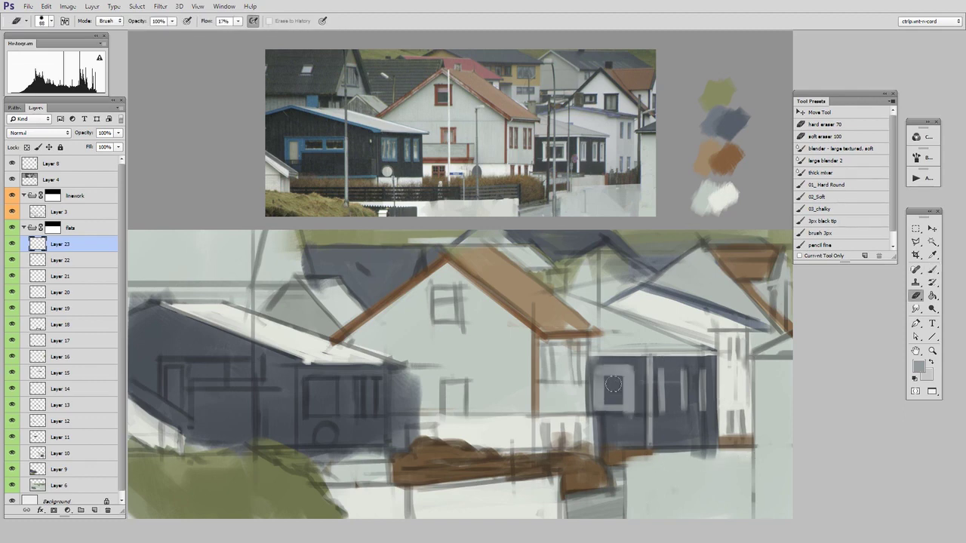
{"action": "key", "text": "b"}
{"action": "left_click", "coordinate": [614, 382], "text": "alt"}
{"action": "mouse_move", "coordinate": [605, 403]}
{"action": "left_mouse_down"}
{"action": "mouse_move", "coordinate": [607, 372]}
{"action": "mouse_move", "coordinate": [623, 372]}
{"action": "mouse_move", "coordinate": [631, 408]}
{"action": "left_mouse_up"}
{"action": "left_click", "coordinate": [628, 408], "text": "alt"}
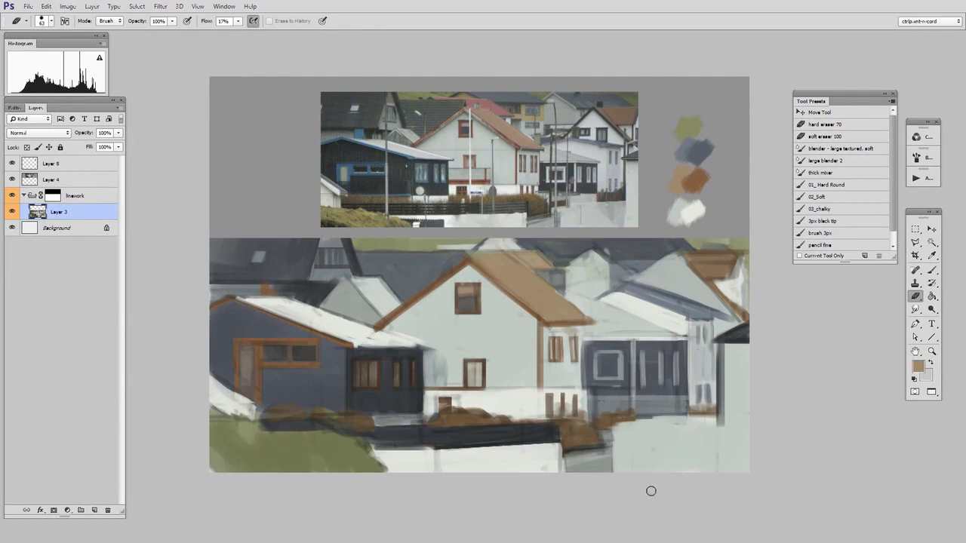
Step: Outline the background houses right of the central house with the Polygonal Lasso, following the orange roof's edge
{"action": "left_click", "coordinate": [915, 243]}
{"action": "left_click", "coordinate": [467, 239]}
{"action": "left_click", "coordinate": [464, 252]}
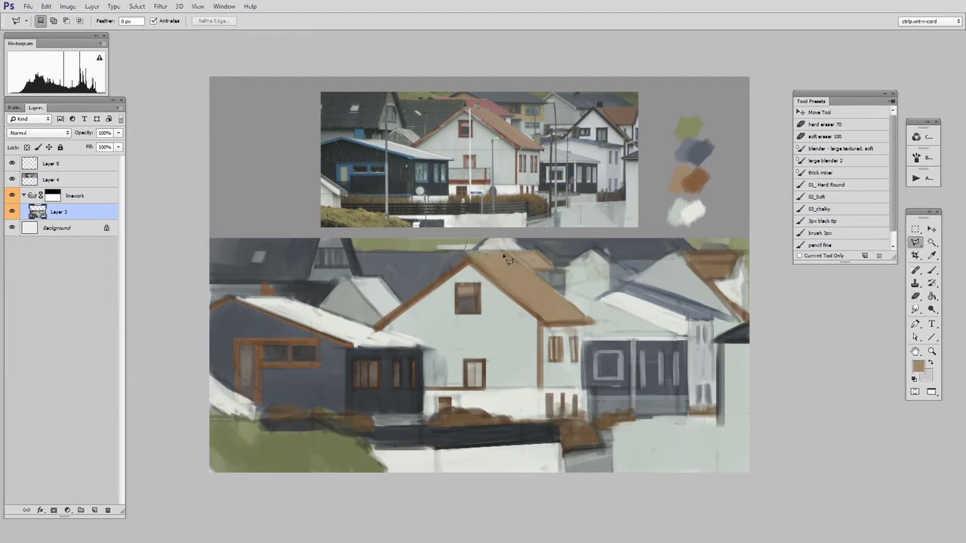
{"action": "left_click", "coordinate": [539, 252]}
{"action": "mouse_move", "coordinate": [561, 272]}
{"action": "left_mouse_down"}
{"action": "mouse_move", "coordinate": [591, 324]}
{"action": "mouse_move", "coordinate": [582, 326]}
{"action": "mouse_move", "coordinate": [580, 390]}
{"action": "mouse_move", "coordinate": [590, 450]}
{"action": "mouse_move", "coordinate": [610, 447]}
{"action": "mouse_move", "coordinate": [615, 412]}
{"action": "mouse_move", "coordinate": [718, 415]}
{"action": "mouse_move", "coordinate": [716, 342]}
{"action": "mouse_move", "coordinate": [753, 319]}
{"action": "mouse_move", "coordinate": [765, 270]}
{"action": "mouse_move", "coordinate": [757, 219]}
{"action": "mouse_move", "coordinate": [502, 173]}
{"action": "mouse_move", "coordinate": [469, 249]}
{"action": "left_mouse_up"}
{"action": "left_click", "coordinate": [592, 323]}
Step: Add a Levels adjustment layer limited to the selected background houses and set its output levels to 26 and 223
{"action": "left_click", "coordinate": [67, 510]}
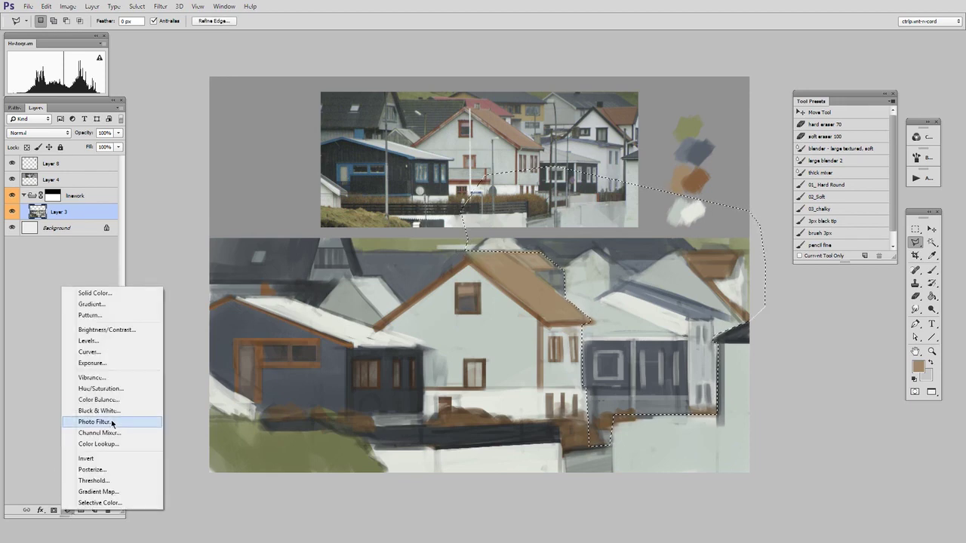
{"action": "left_click", "coordinate": [104, 340]}
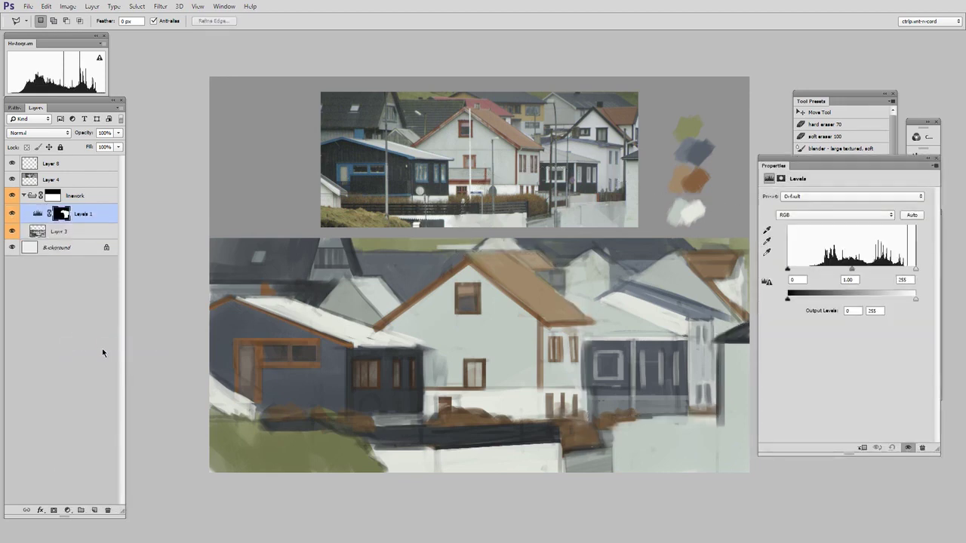
{"action": "left_click_drag", "start_coordinate": [789, 301], "coordinate": [801, 299]}
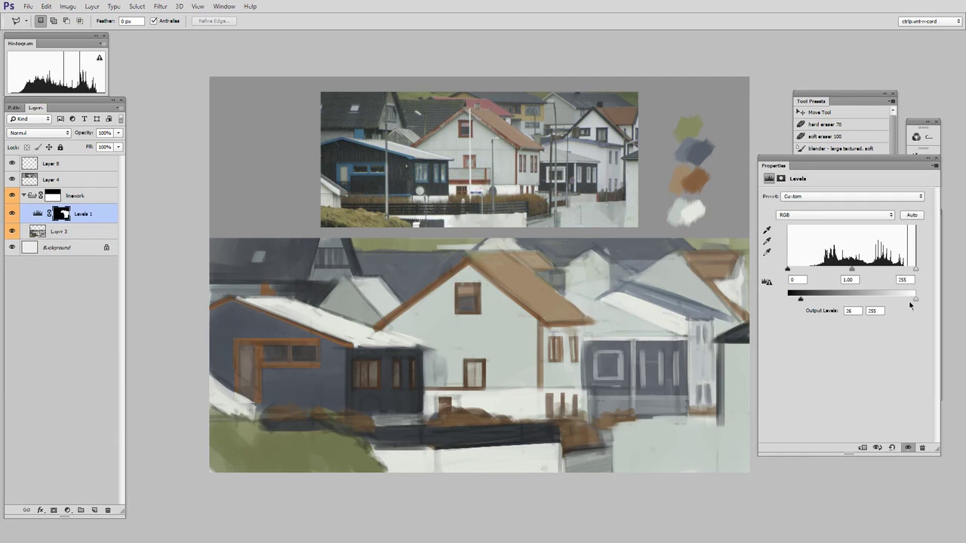
{"action": "left_click_drag", "start_coordinate": [914, 300], "coordinate": [898, 299]}
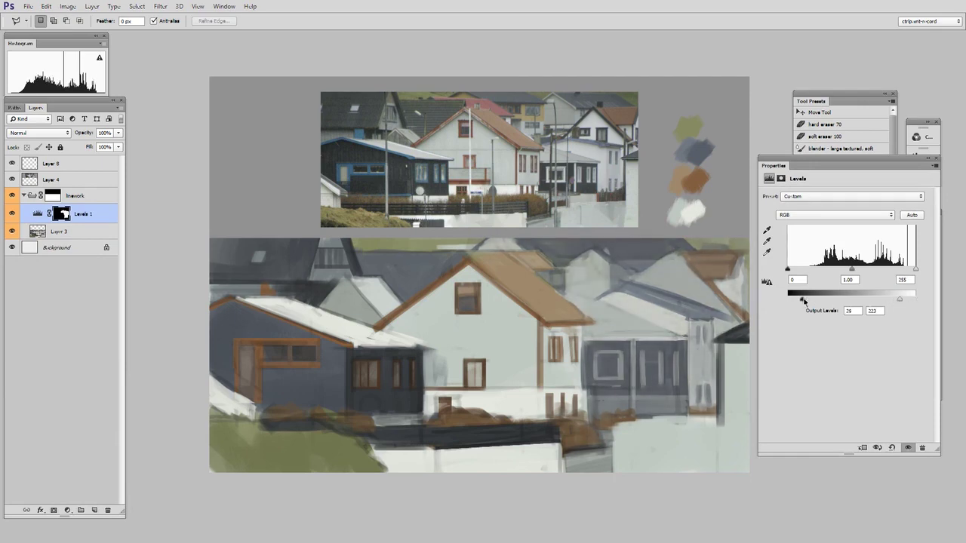
Step: Fine-tune both Levels output limits to fade the background houses, then reselect Layer 3 and collapse the adjustment settings
{"action": "left_click_drag", "start_coordinate": [807, 300], "coordinate": [804, 300]}
{"action": "left_click_drag", "start_coordinate": [898, 299], "coordinate": [895, 301]}
{"action": "left_click_drag", "start_coordinate": [805, 300], "coordinate": [808, 300]}
{"action": "left_click_drag", "start_coordinate": [903, 301], "coordinate": [900, 299]}
{"action": "left_click", "coordinate": [60, 232]}
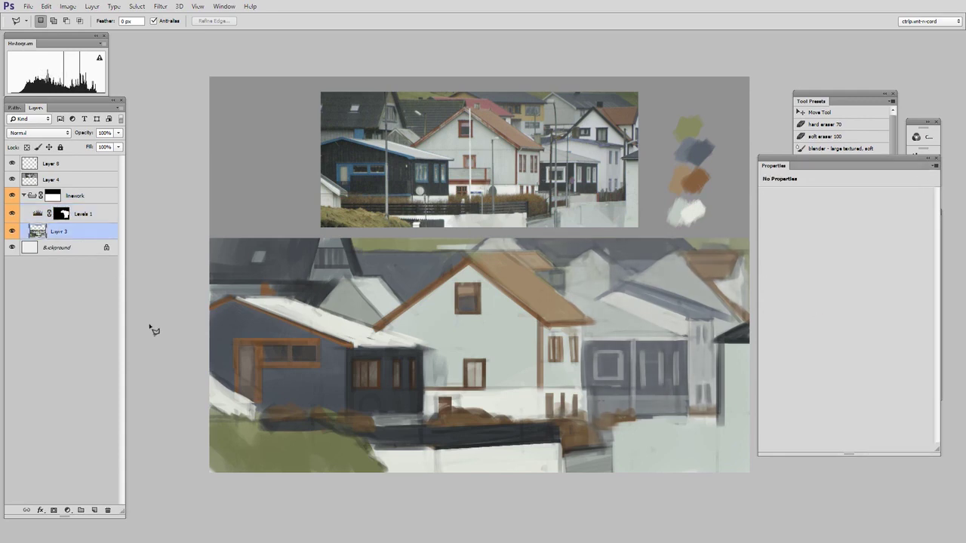
{"action": "left_click", "coordinate": [936, 159]}
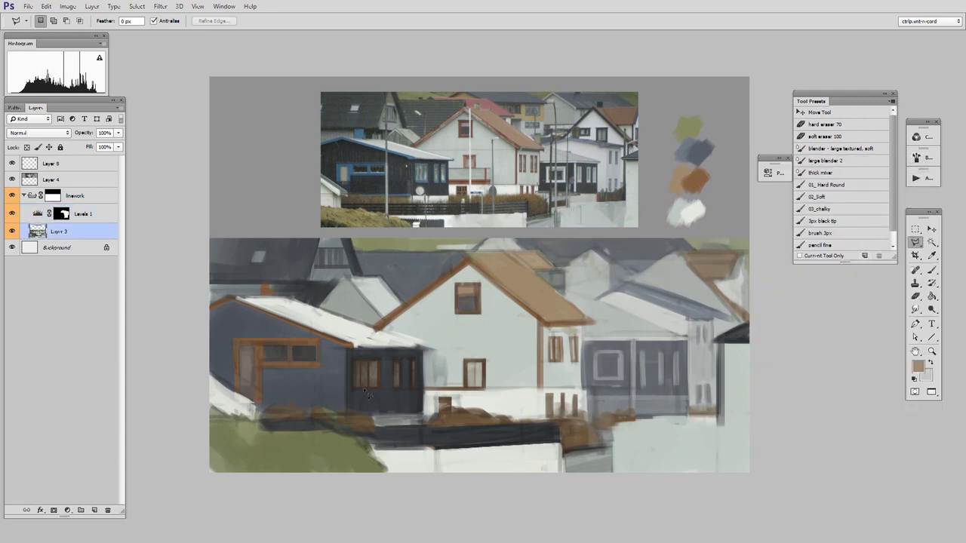